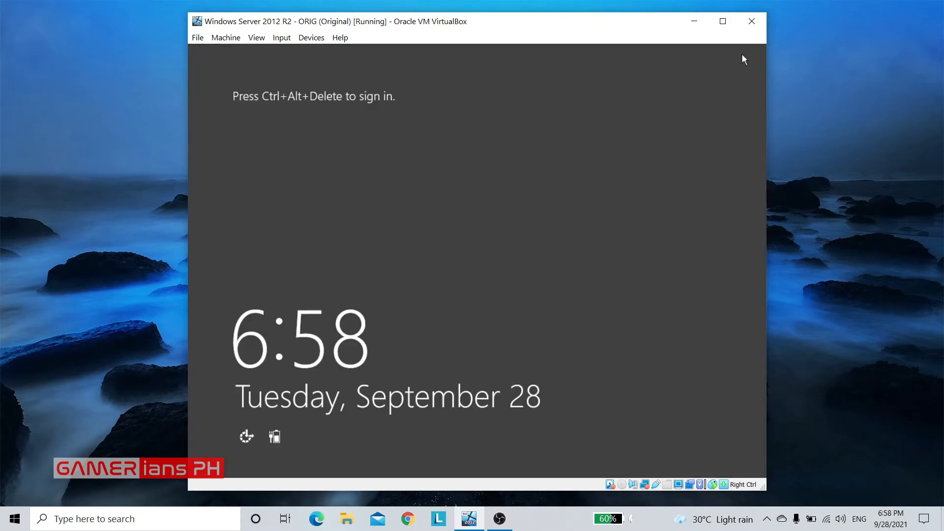
# Sign in to the server as Administrator with the account password and close the Server Manager window.
pyautogui.hotkey('ctrl', 'alt', 'Delete')
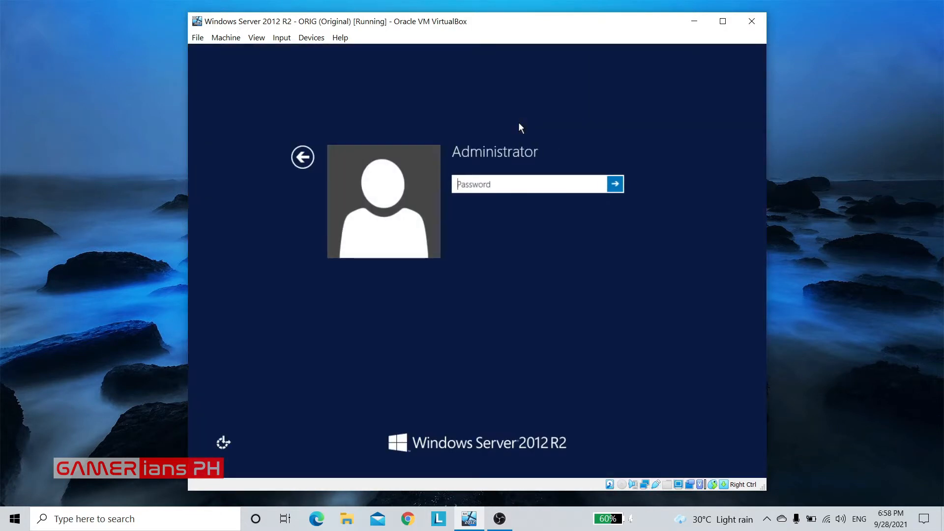
pyautogui.write('********')
pyautogui.press('Return')
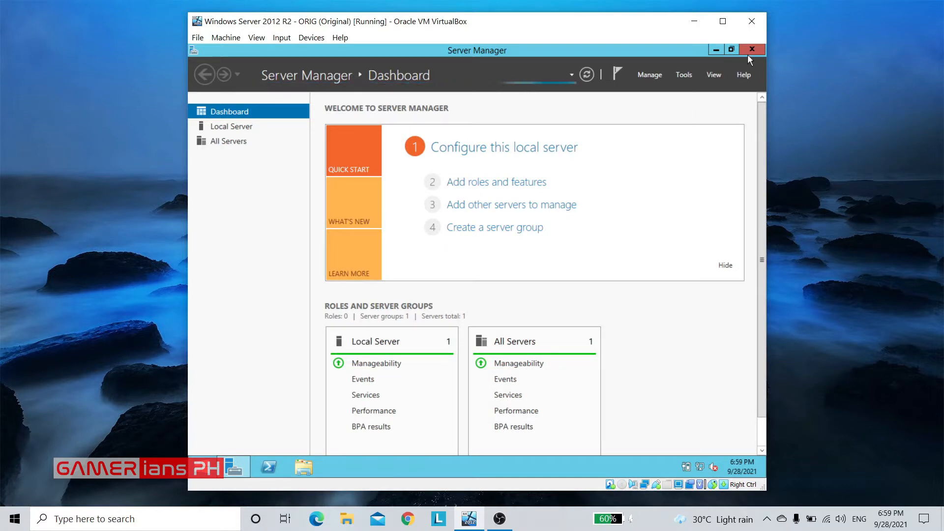
pyautogui.click(749, 51)
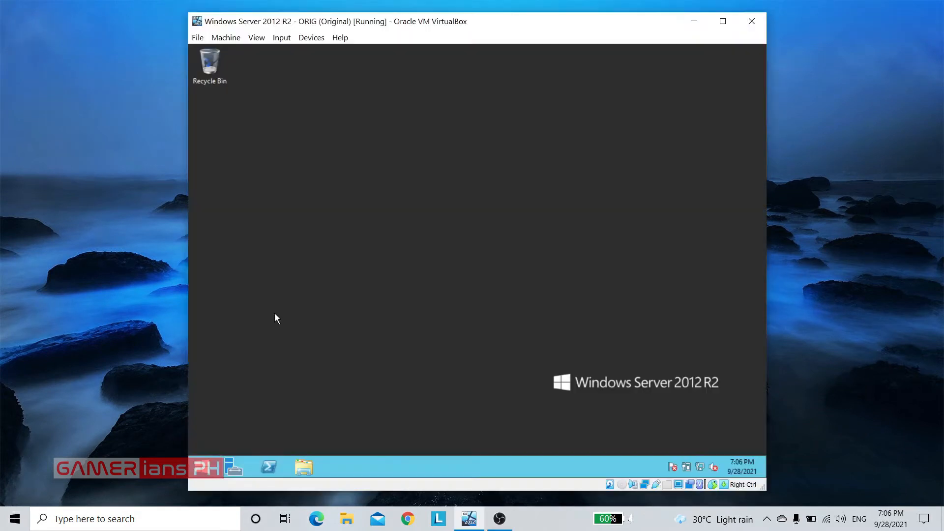
# Locate the Server Manager shortcut in Administrative Tools, then close the folder.
pyautogui.click(204, 467)
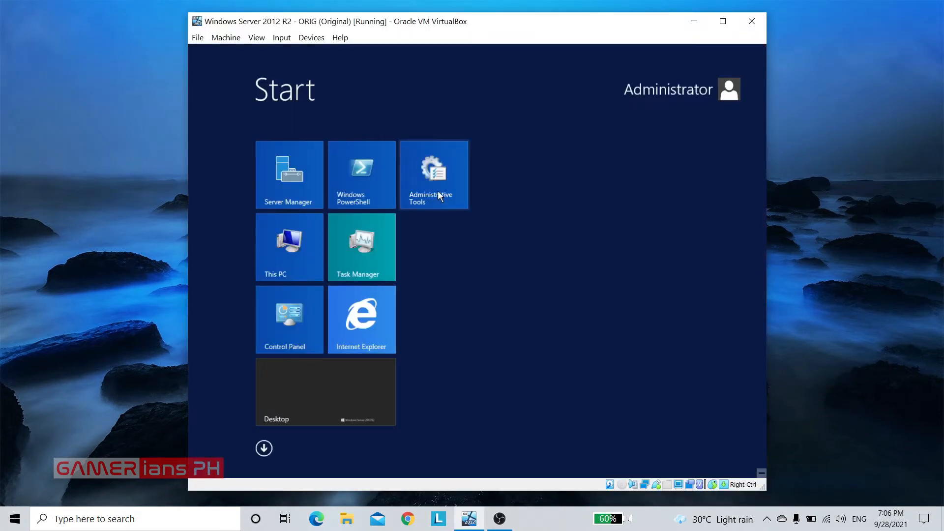
pyautogui.click(457, 177)
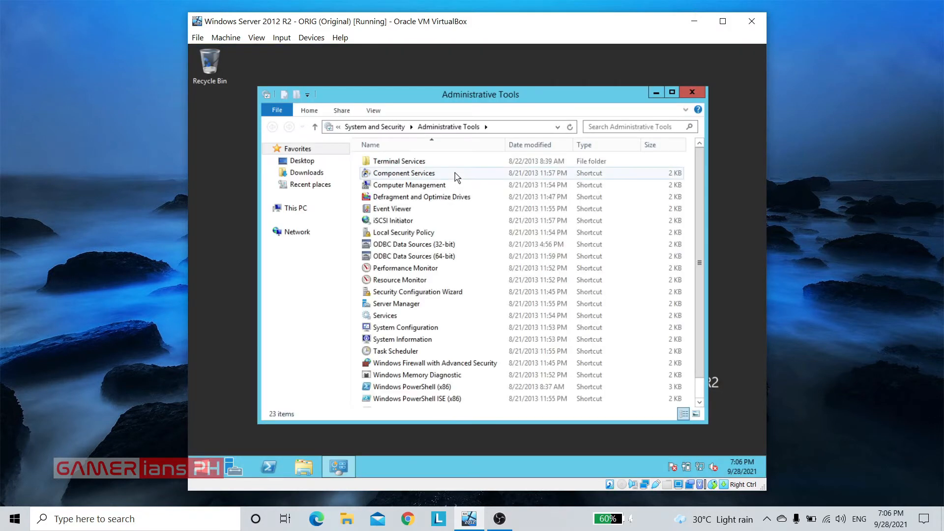
pyautogui.click(431, 307)
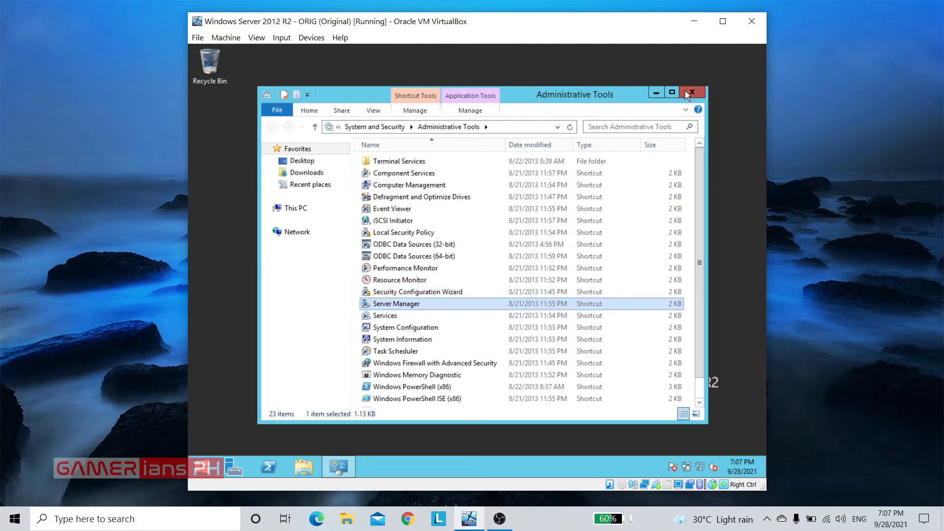
pyautogui.hotkey('alt', 'F4')
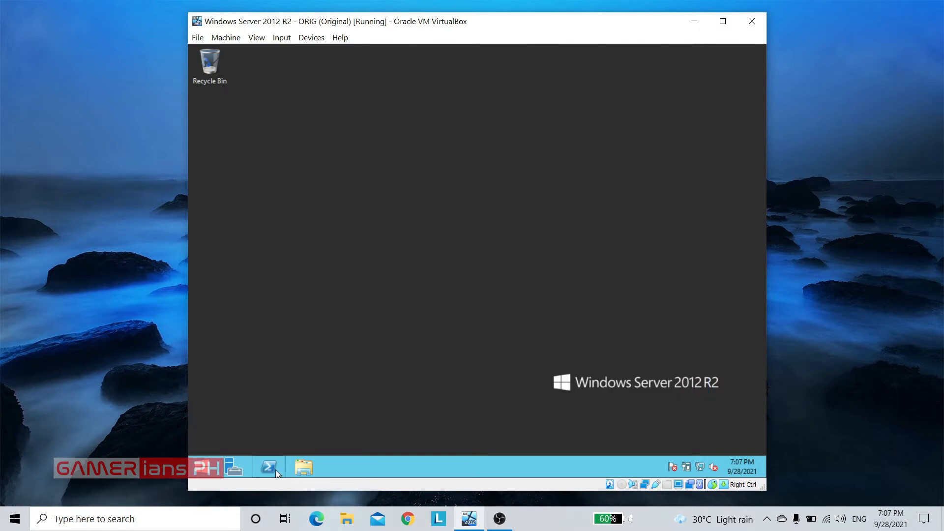
# Launch Server Manager and start adding roles and features, keeping the default installation type and gamerians-dc as the destination server.
pyautogui.click(238, 473)
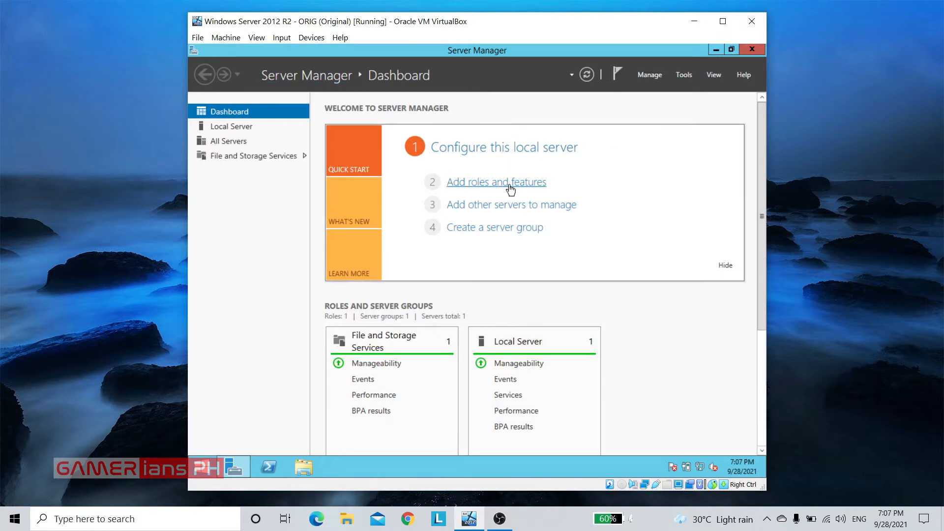
pyautogui.click(542, 185)
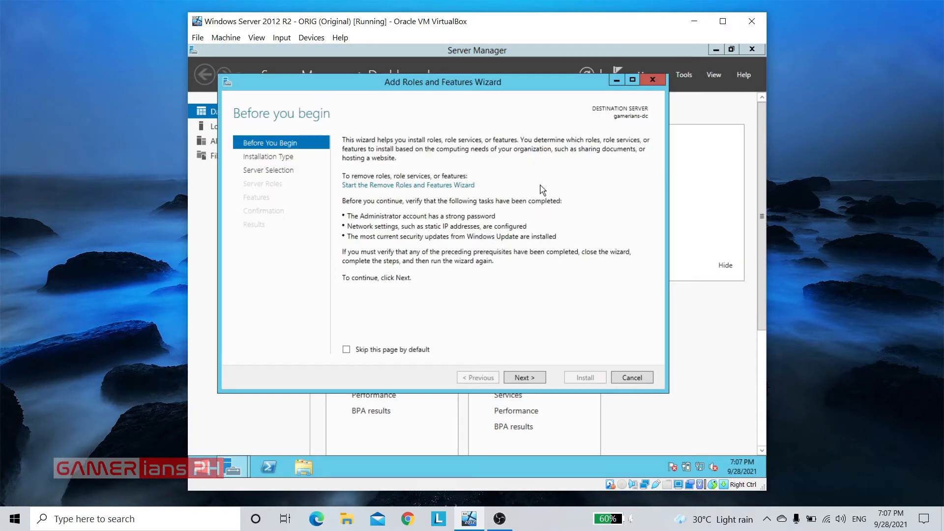
pyautogui.click(530, 381)
pyautogui.click(535, 383)
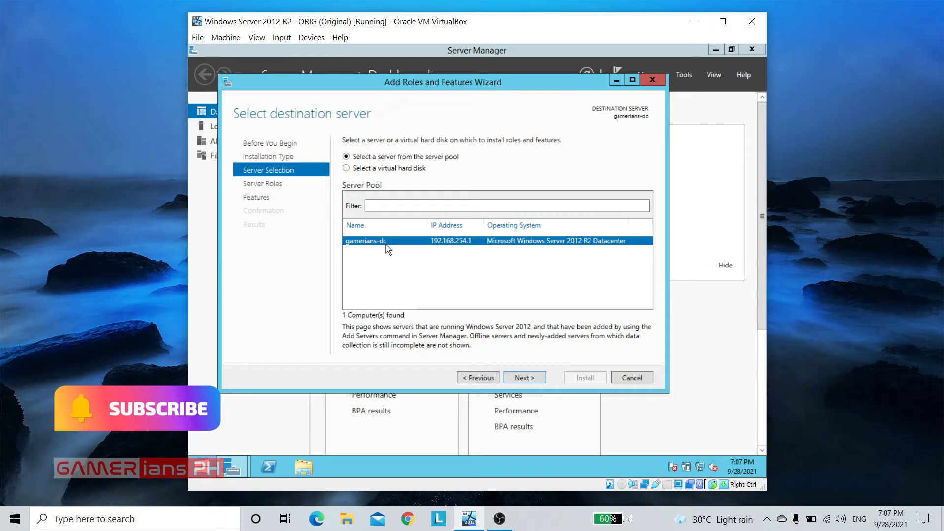
pyautogui.click(535, 384)
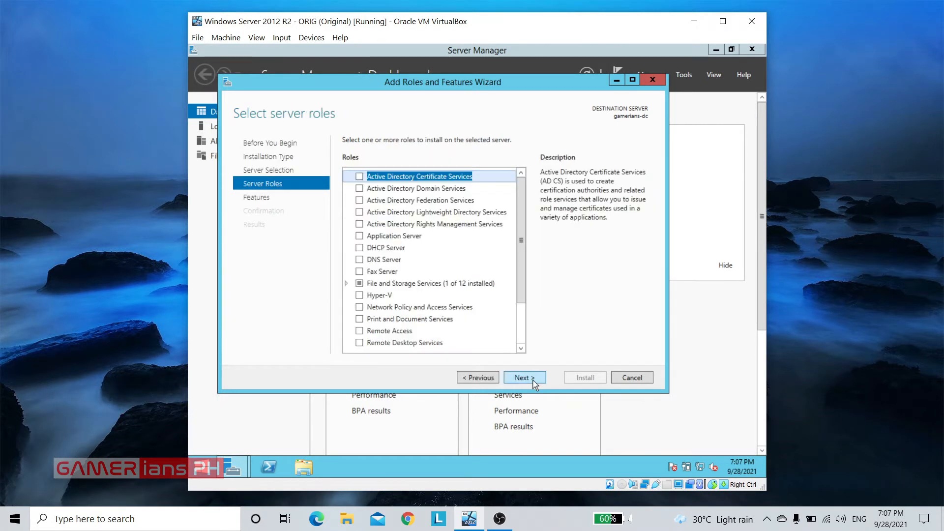
# Select the Active Directory Domain Services role with its required features, and view the DNS Server role's description without selecting it.
pyautogui.click(397, 190)
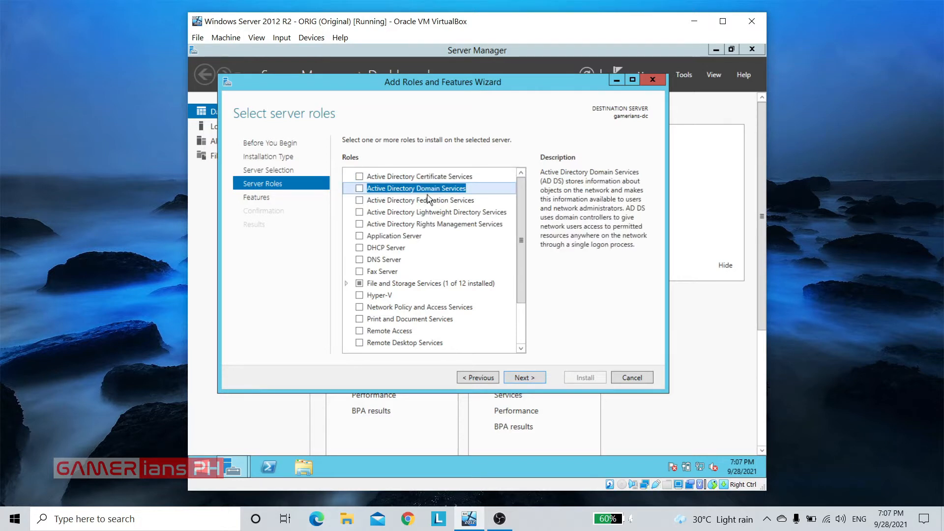
pyautogui.click(359, 190)
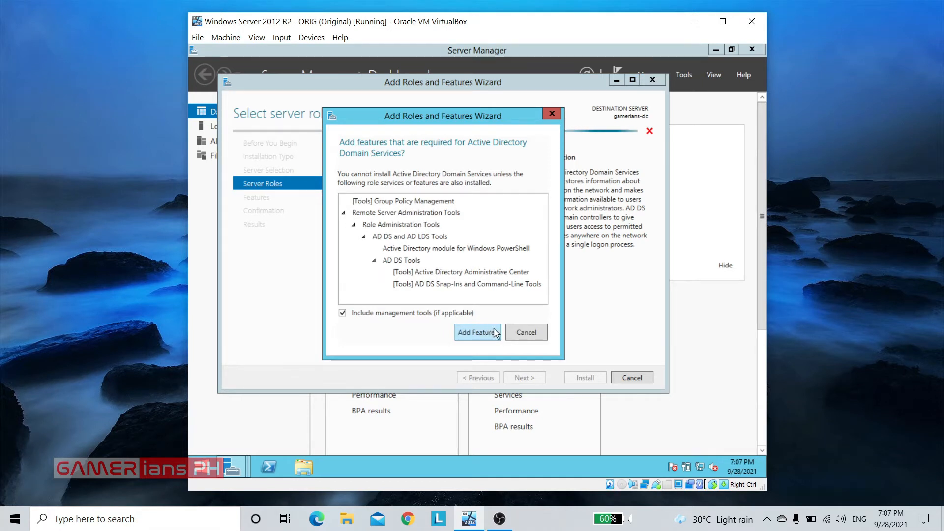
pyautogui.click(489, 335)
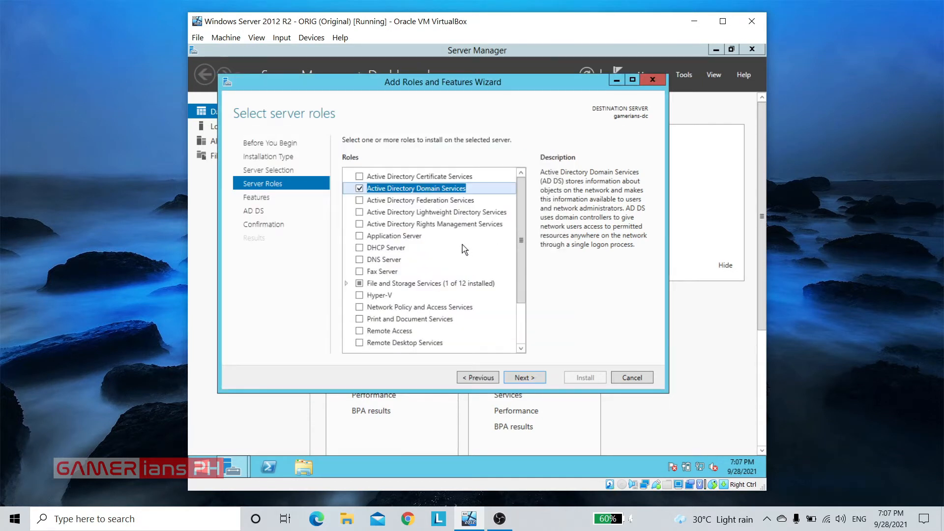
pyautogui.click(391, 262)
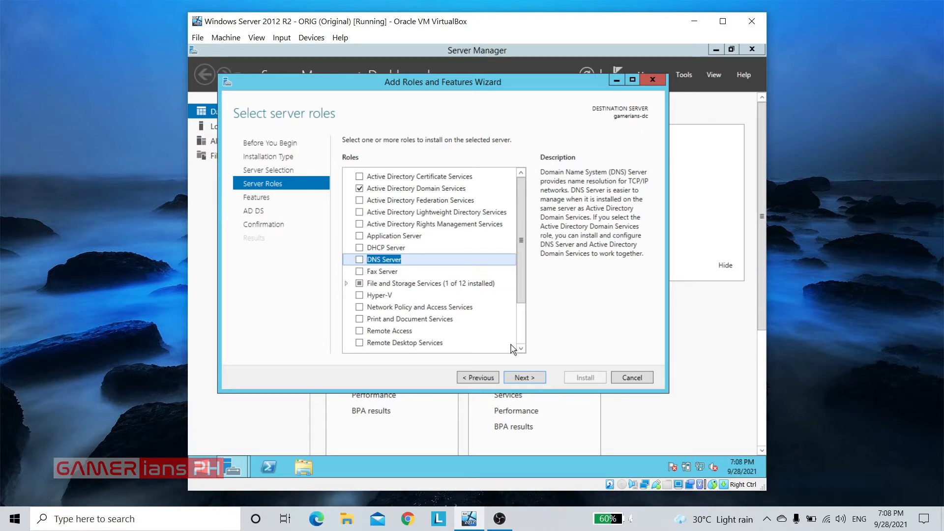
# Keep the default features, install Active Directory Domain Services, and close the wizard when installation completes.
pyautogui.click(522, 379)
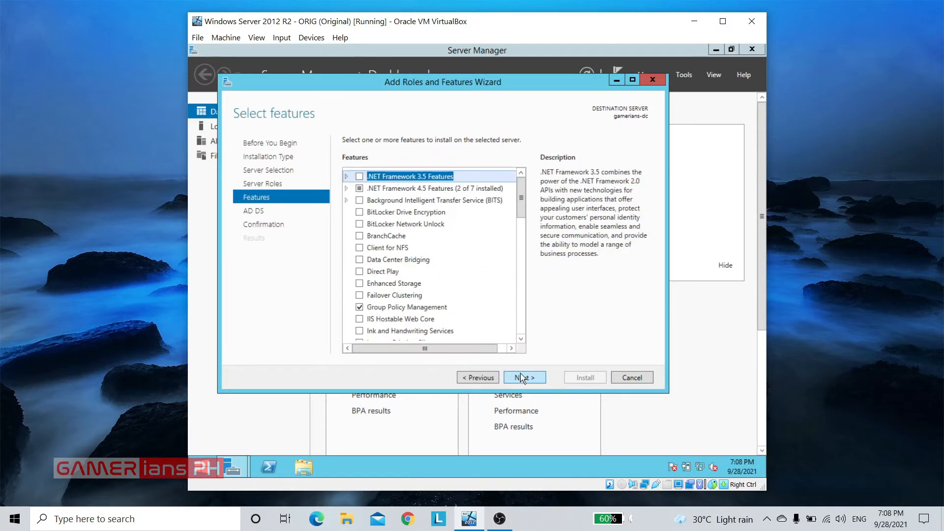
pyautogui.click(535, 383)
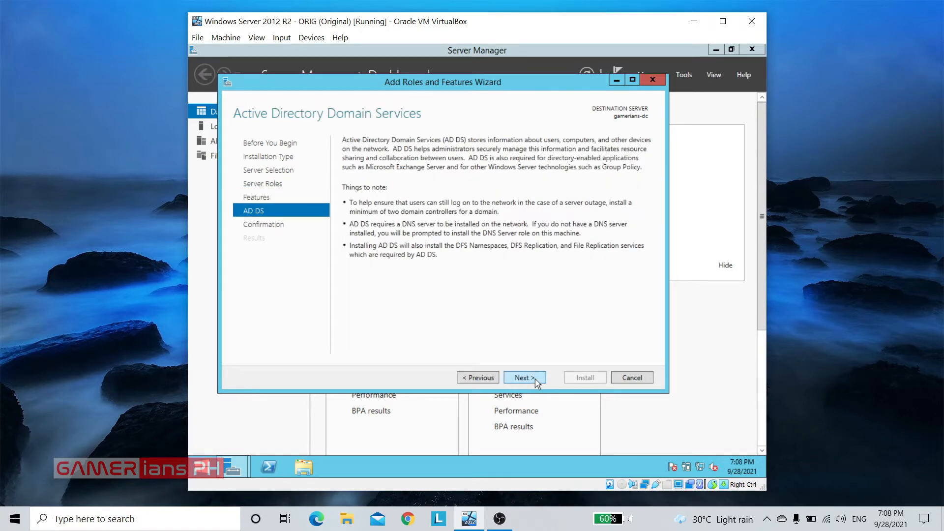
pyautogui.click(535, 382)
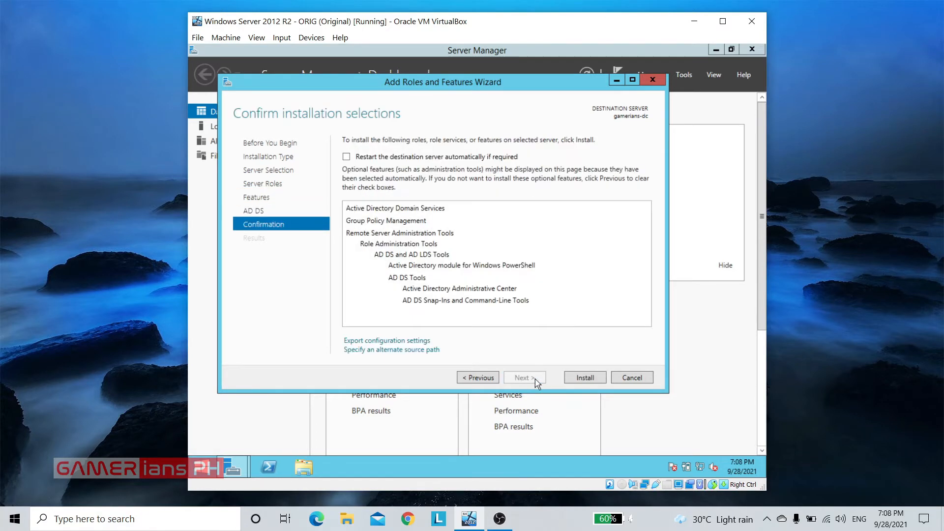
pyautogui.click(597, 381)
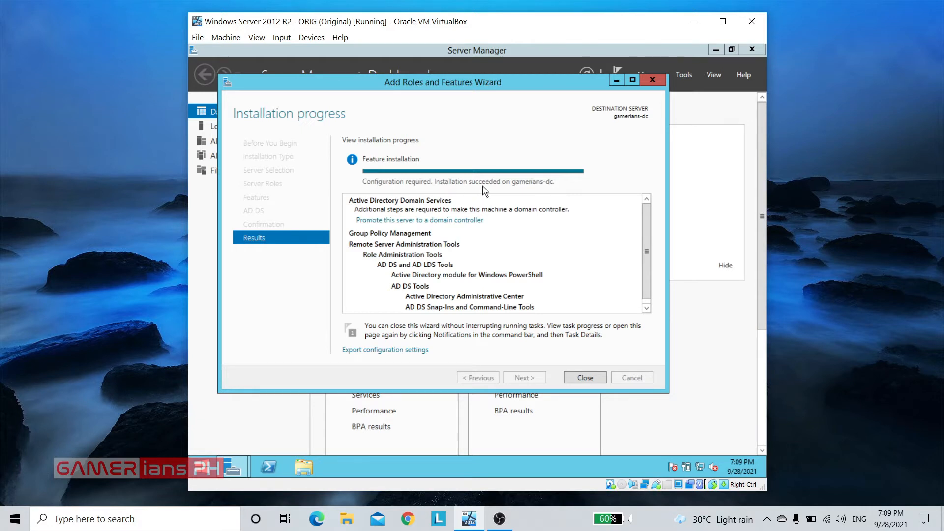
pyautogui.click(585, 378)
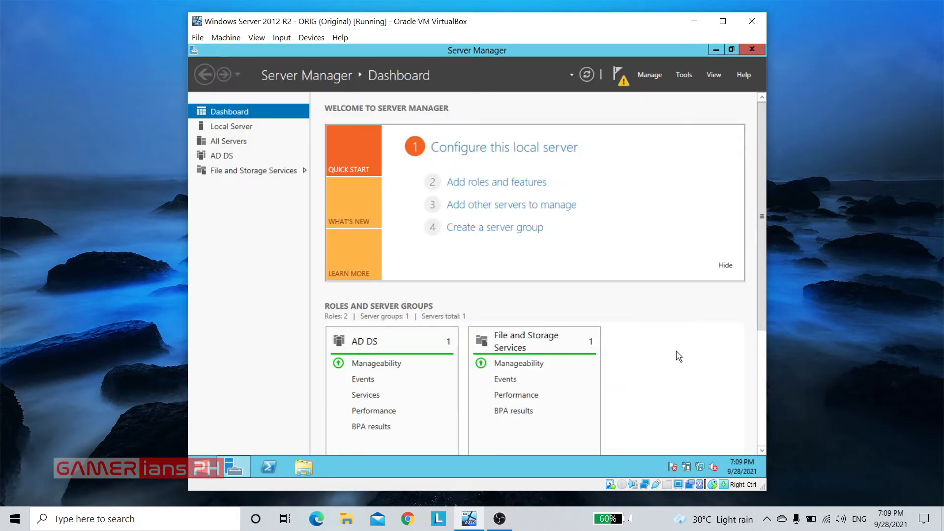
# Start promoting this server to a domain controller, adding a new forest with the root domain name local.ph.
pyautogui.click(620, 81)
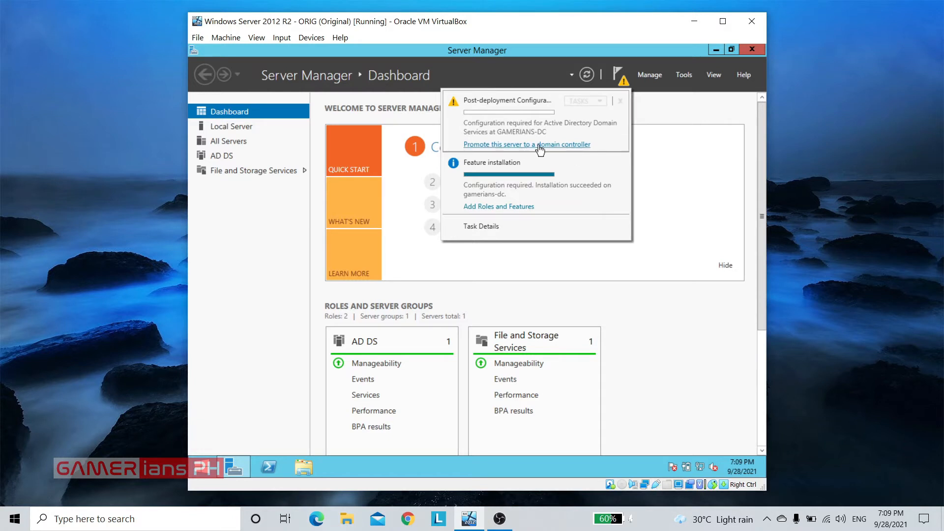
pyautogui.click(570, 144)
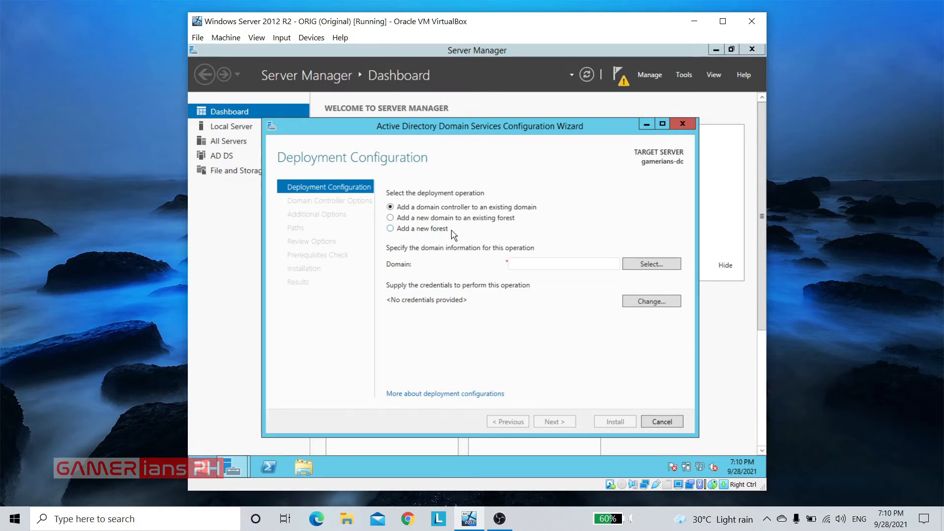
pyautogui.click(411, 229)
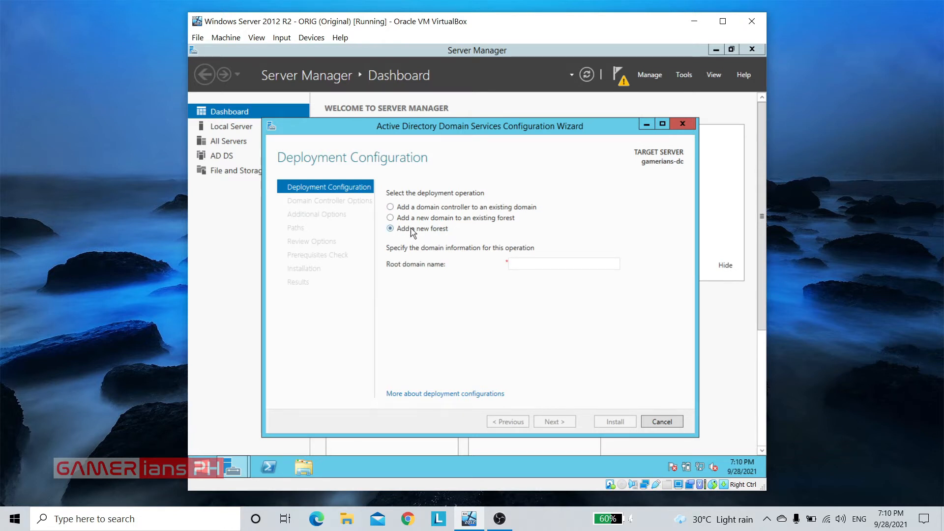
pyautogui.click(541, 264)
pyautogui.write('local.')
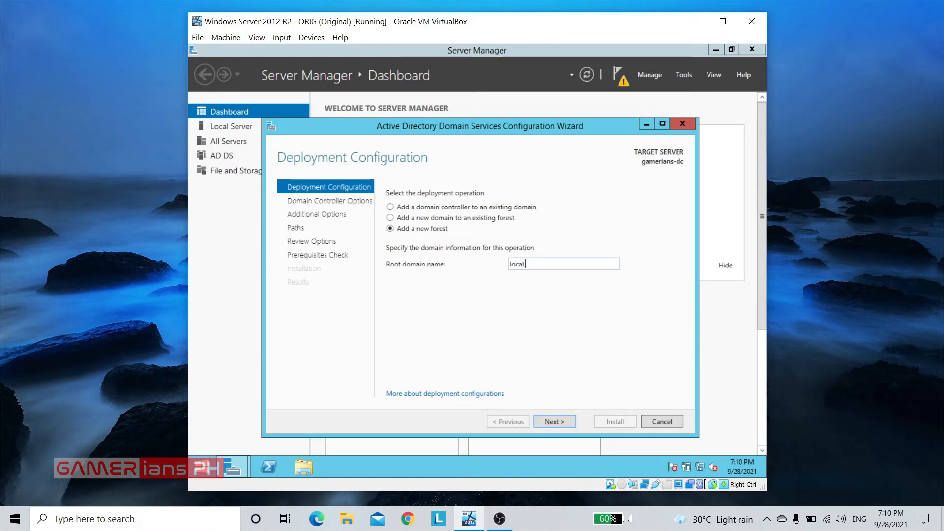
pyautogui.write('ph')
pyautogui.click(565, 423)
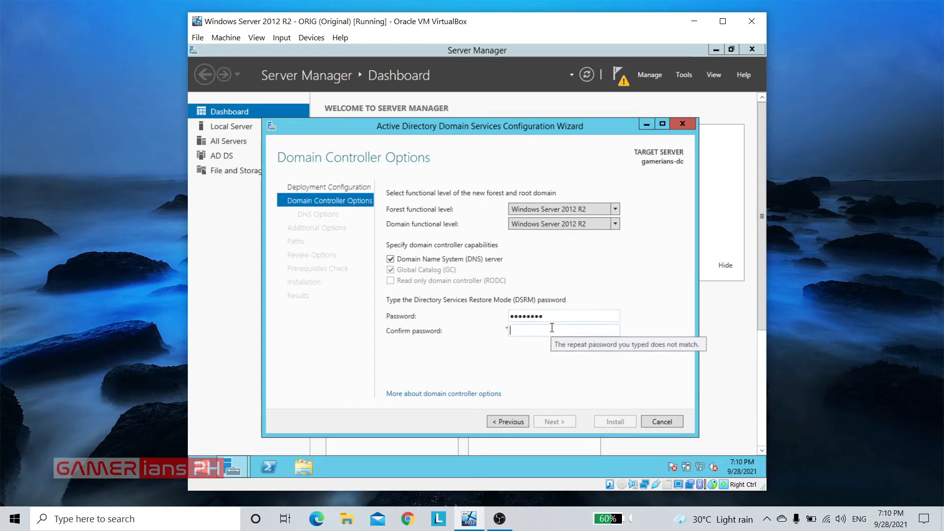
# Confirm the Directory Services Restore Mode password and accept the default domain controller options.
pyautogui.click(552, 328)
pyautogui.write('********')
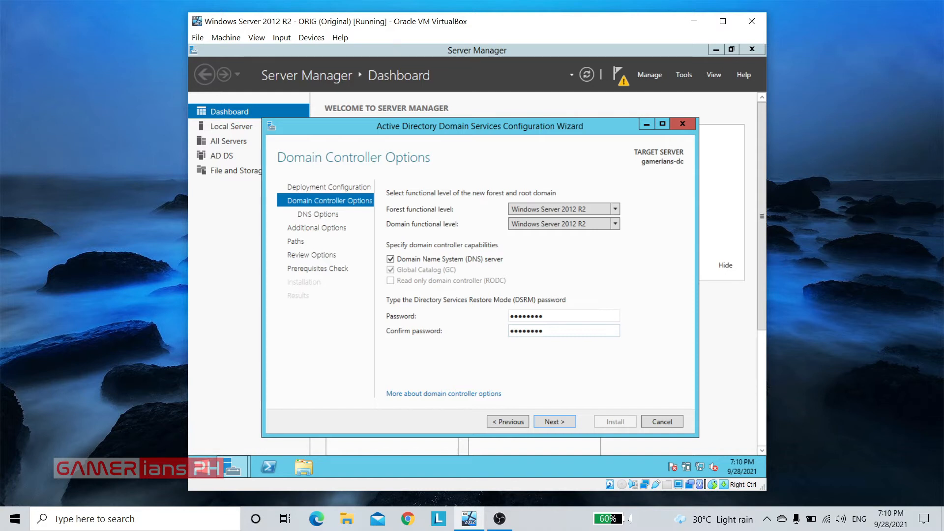
pyautogui.click(561, 426)
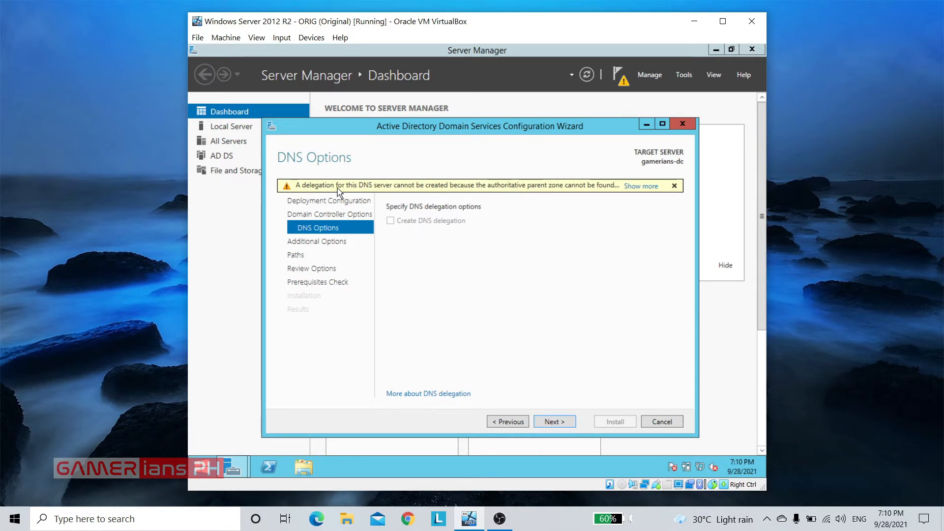
# Accept the default DNS options, the NetBIOS name LOCAL and the default folder paths, then review the selections and proceed to the prerequisites check.
pyautogui.click(564, 424)
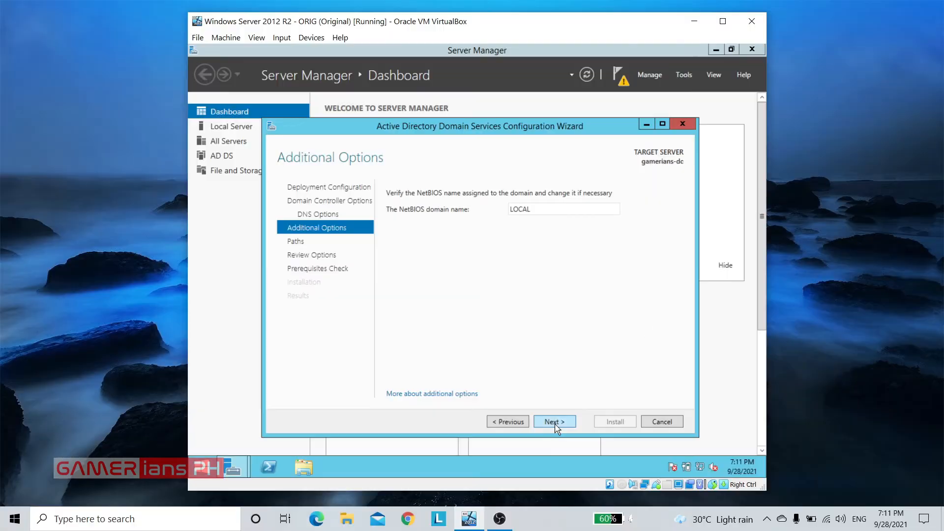
pyautogui.click(554, 423)
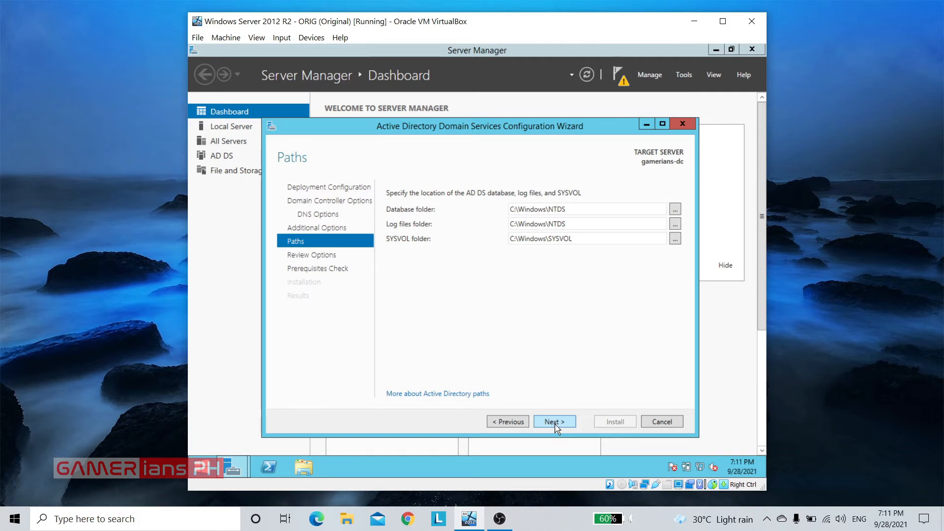
pyautogui.click(567, 427)
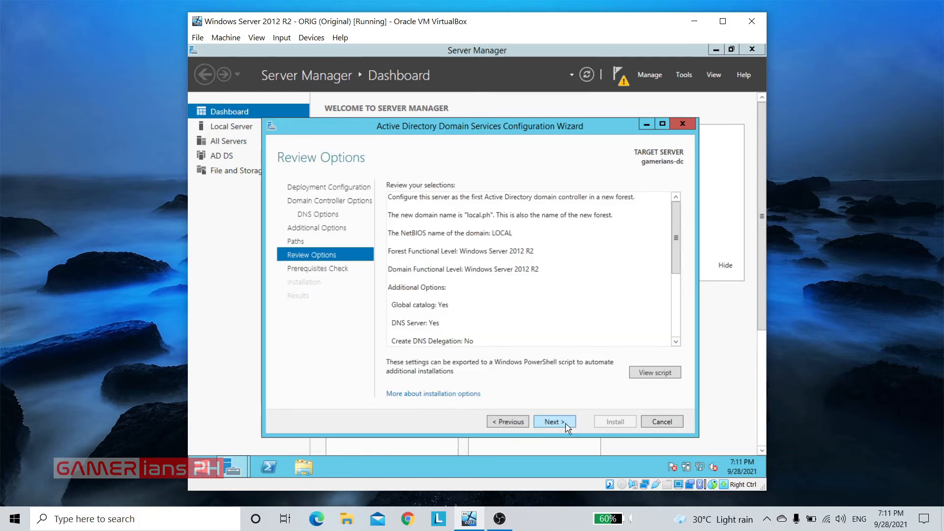
pyautogui.moveTo(678, 228); pyautogui.dragTo(678, 301)
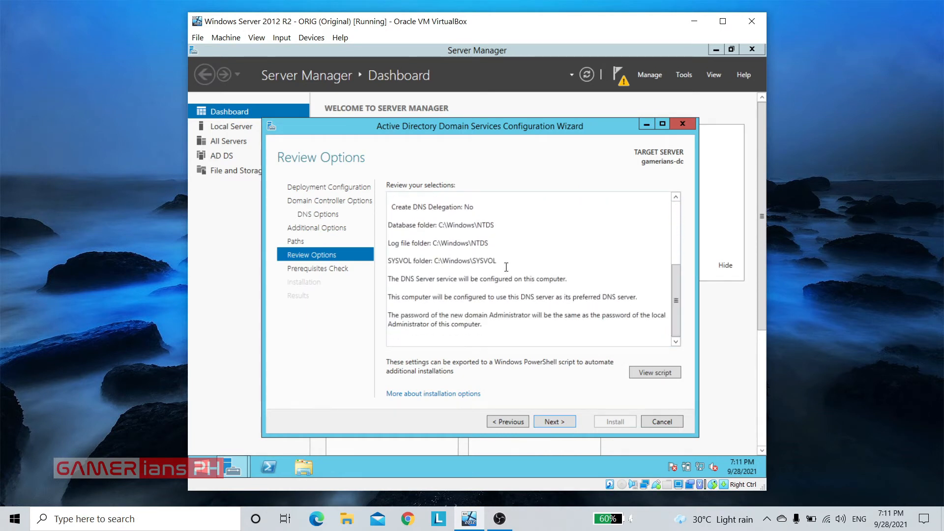
pyautogui.click(561, 423)
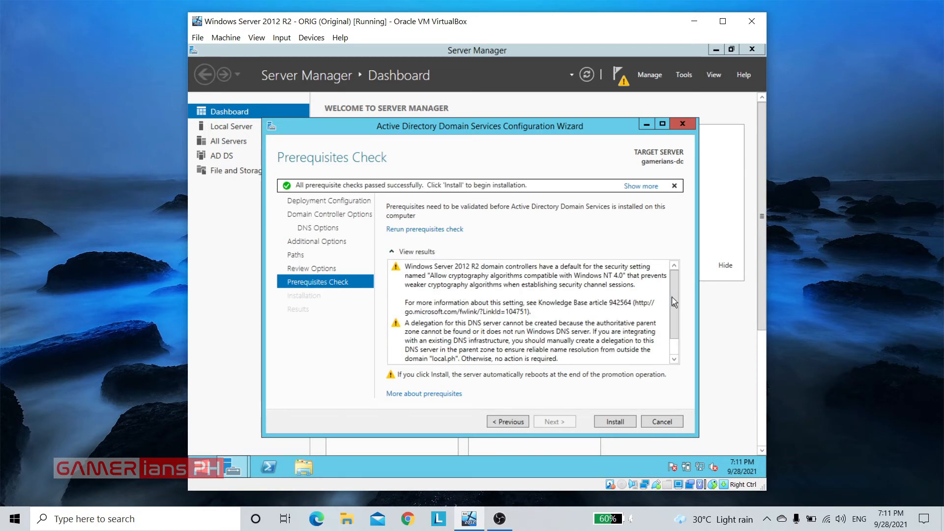
# Review the prerequisites check results, install the domain controller configuration, and dismiss the sign-out notice for the restart.
pyautogui.moveTo(675, 301); pyautogui.dragTo(678, 350)
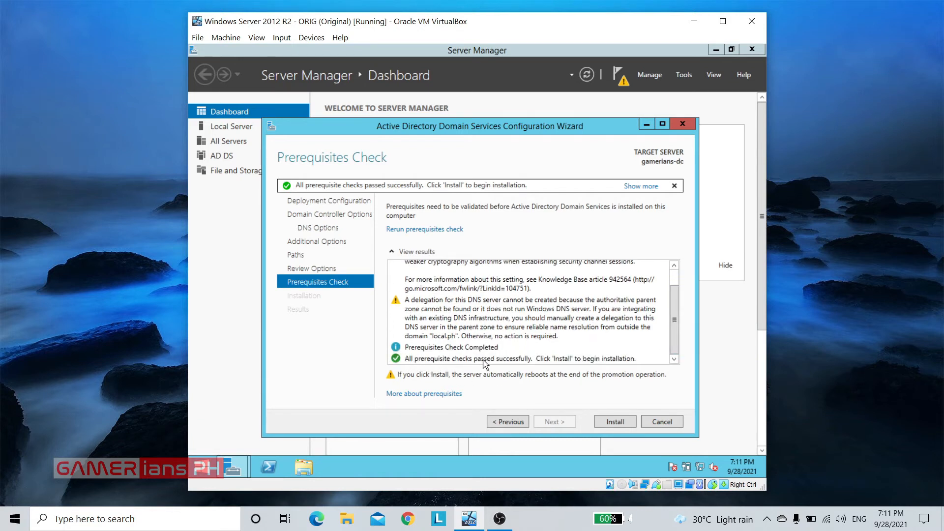
pyautogui.click(615, 422)
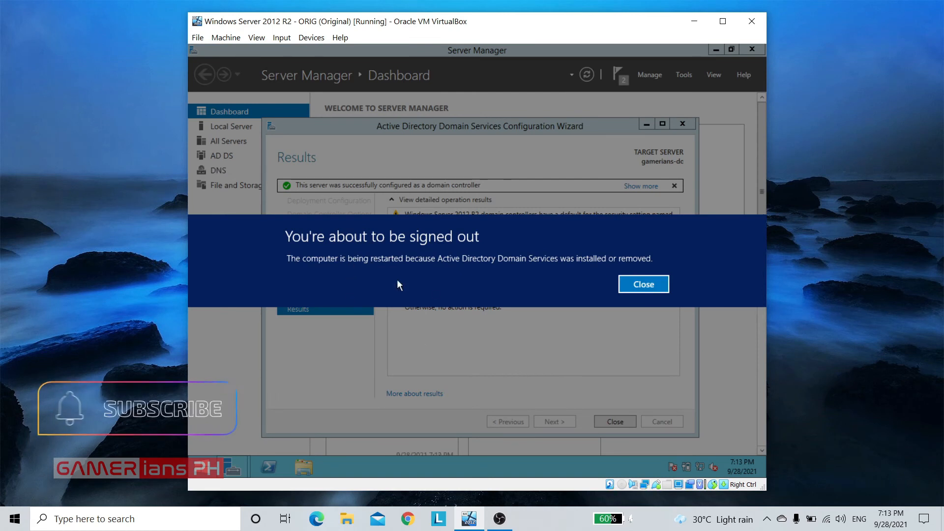
pyautogui.click(661, 284)
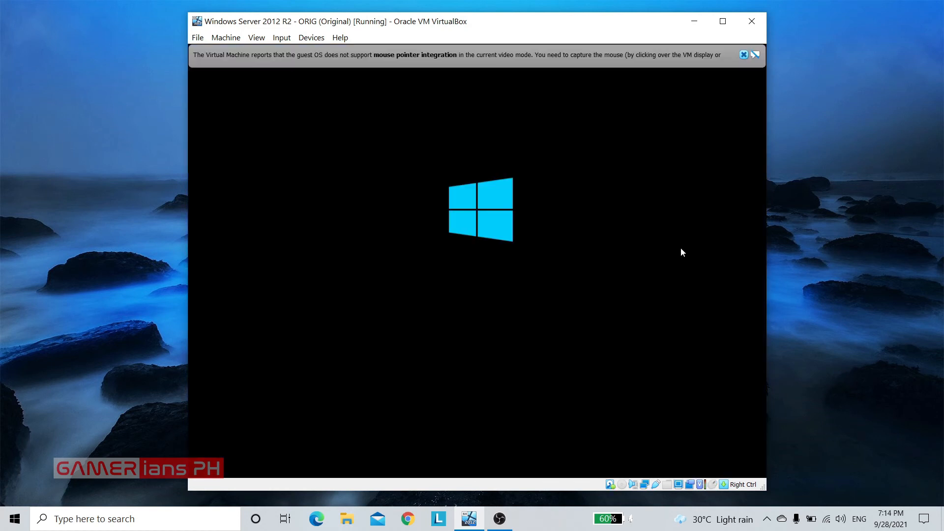
# Dismiss the mouse integration notice and sign in to the restarted server as LOCAL\Administrator with the account password.
pyautogui.click(744, 55)
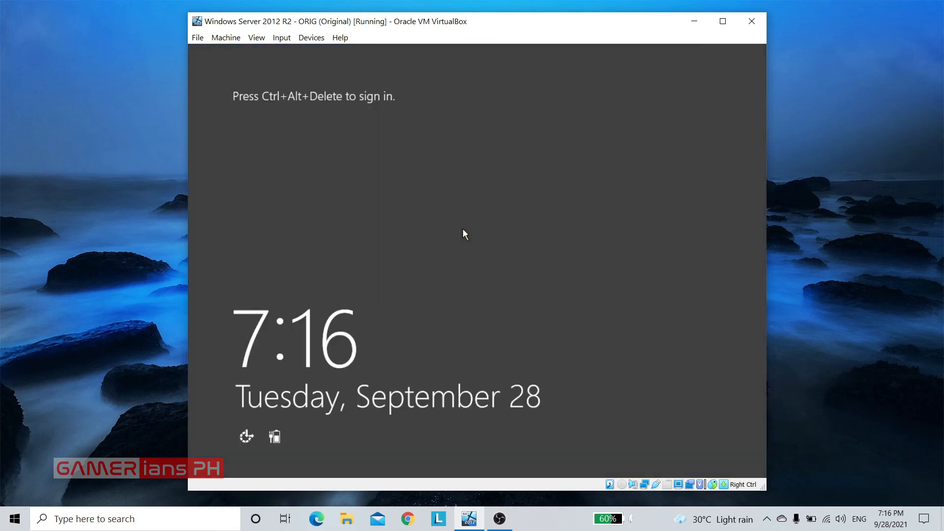
pyautogui.hotkey('ctrl', 'alt', 'Delete')
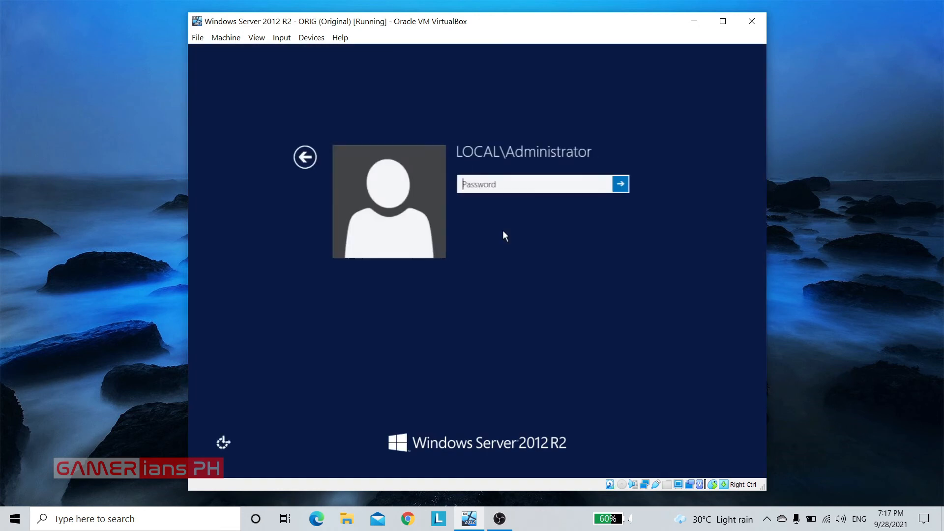
pyautogui.write('••••')
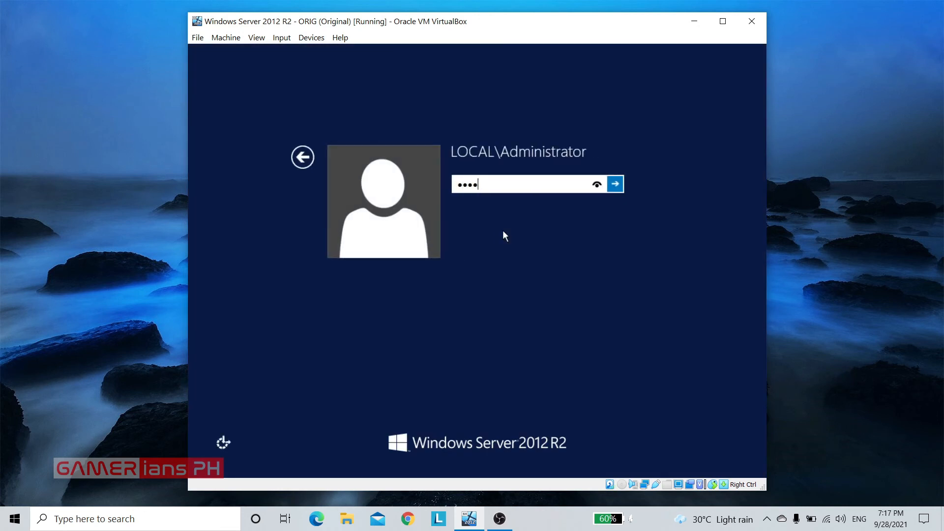
pyautogui.write('•••')
pyautogui.press('Return')
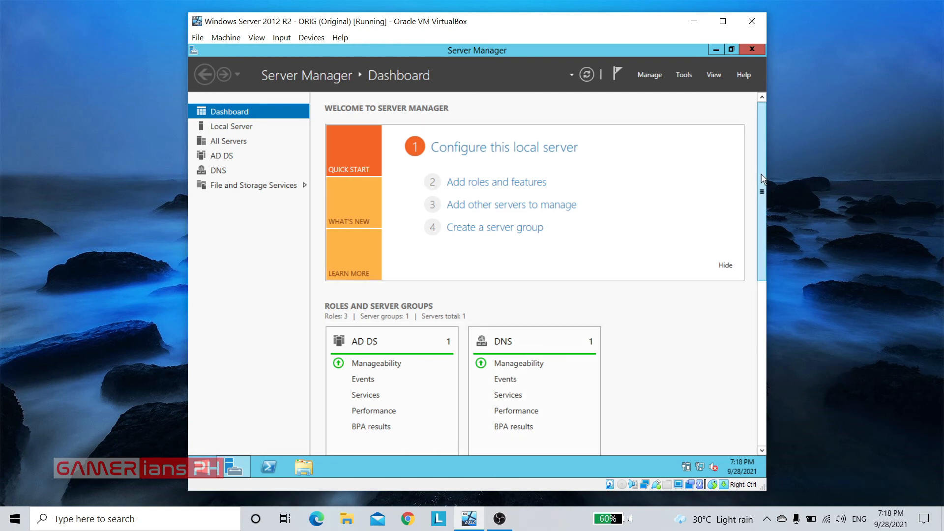
# Review the AD DS, DNS and other role tiles on the Server Manager dashboard, then close Server Manager.
pyautogui.moveTo(762, 178); pyautogui.dragTo(761, 336)
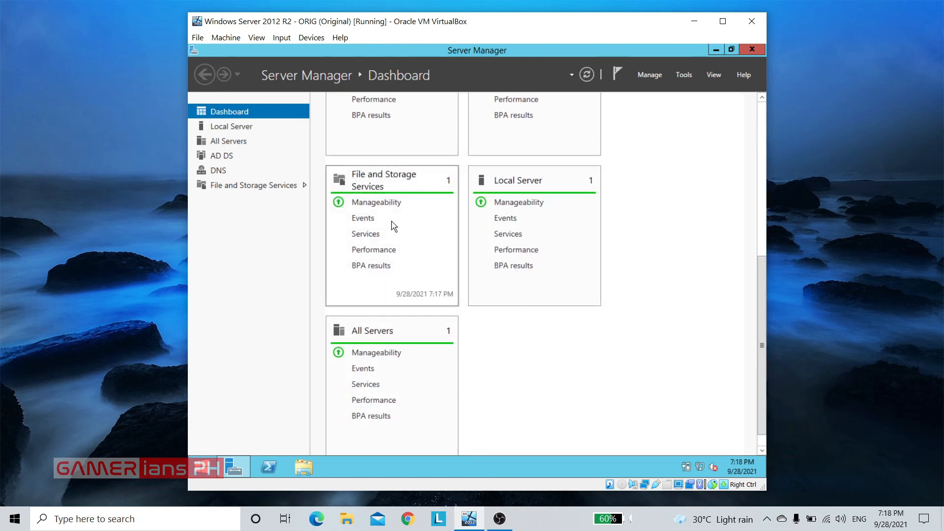
pyautogui.scroll(10, 392, 226)
pyautogui.click(751, 49)
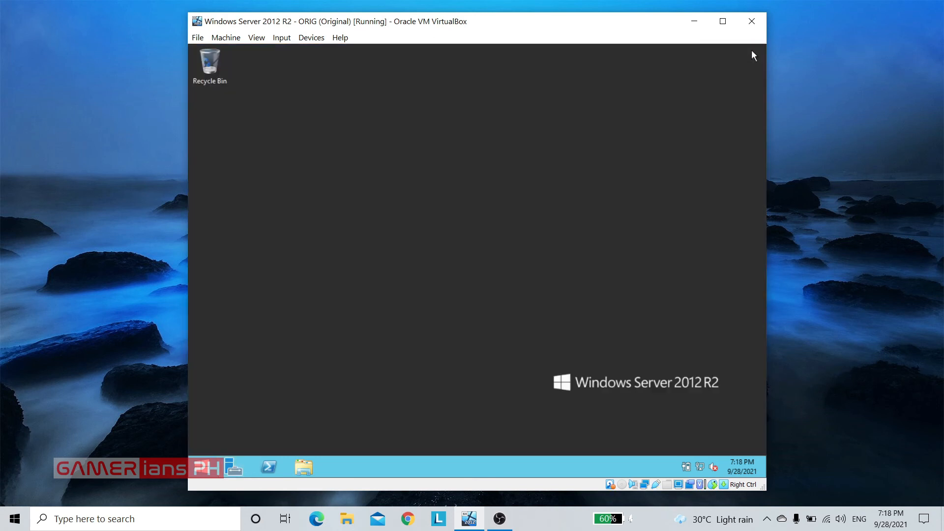
# Open DNS Manager from Administrative Tools, expand the GAMERIANS-DC server to inspect its zones and folders, then close the console.
pyautogui.click(199, 467)
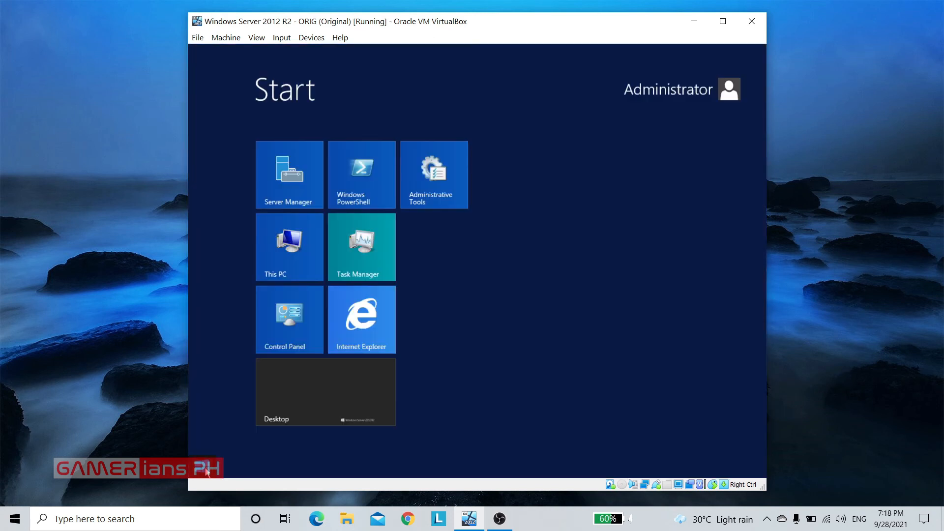
pyautogui.click(459, 197)
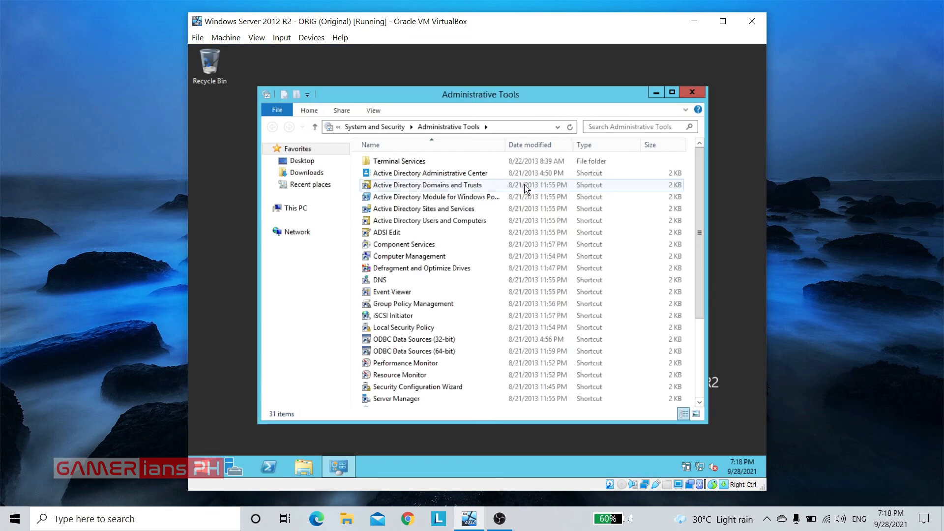
pyautogui.click(395, 285)
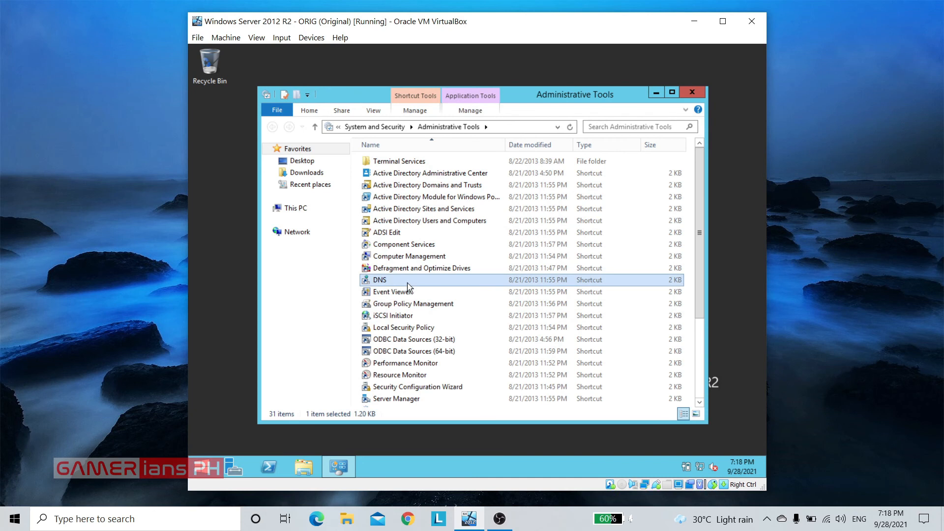
pyautogui.doubleClick(408, 287)
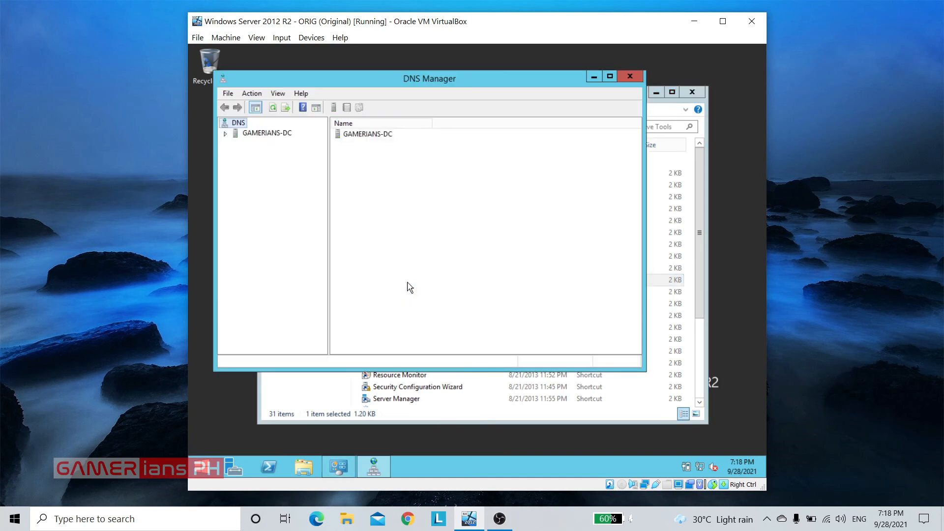
pyautogui.click(226, 134)
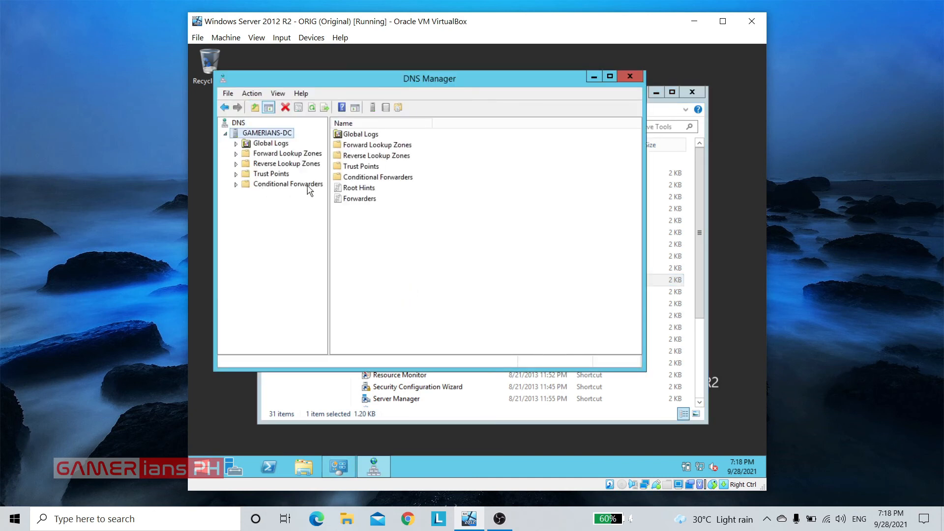
pyautogui.click(636, 77)
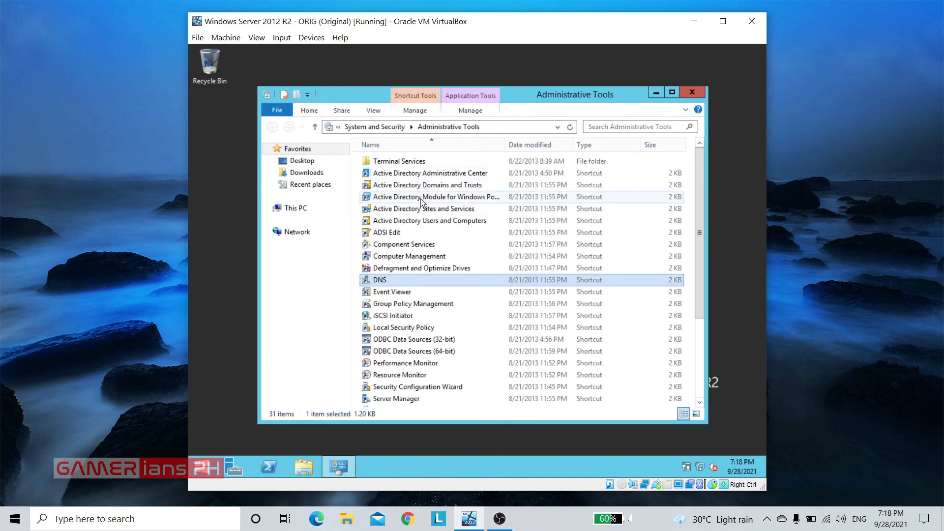
# Open Active Directory Users and Computers, inspect the Users container of the local.ph domain, then close the console.
pyautogui.click(426, 187)
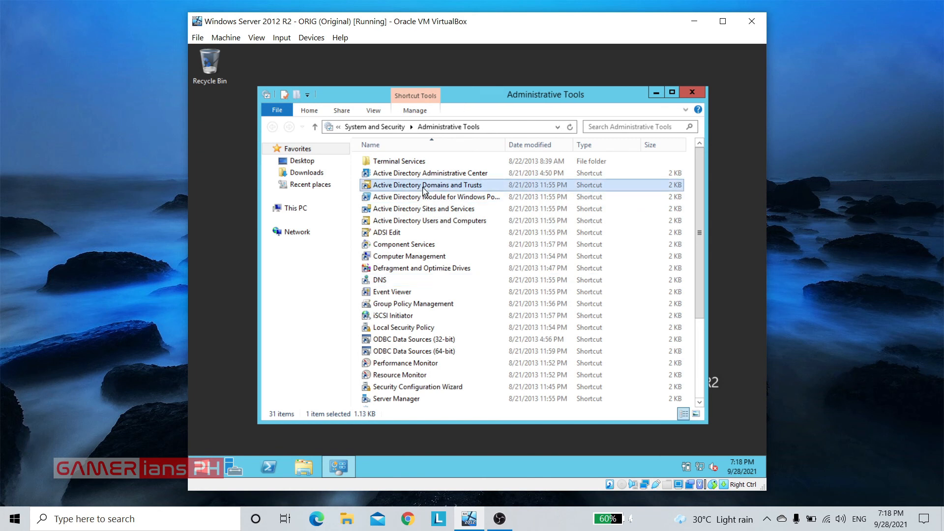
pyautogui.click(446, 226)
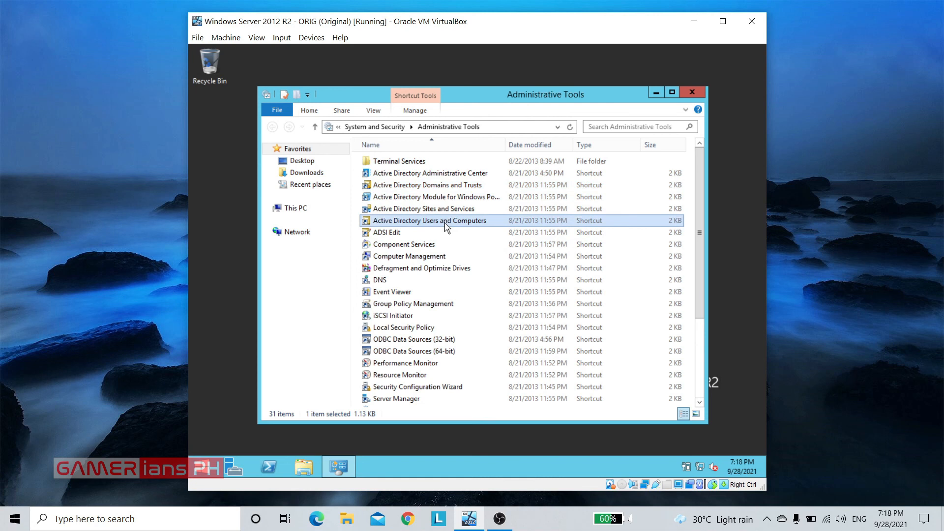
pyautogui.doubleClick(543, 219)
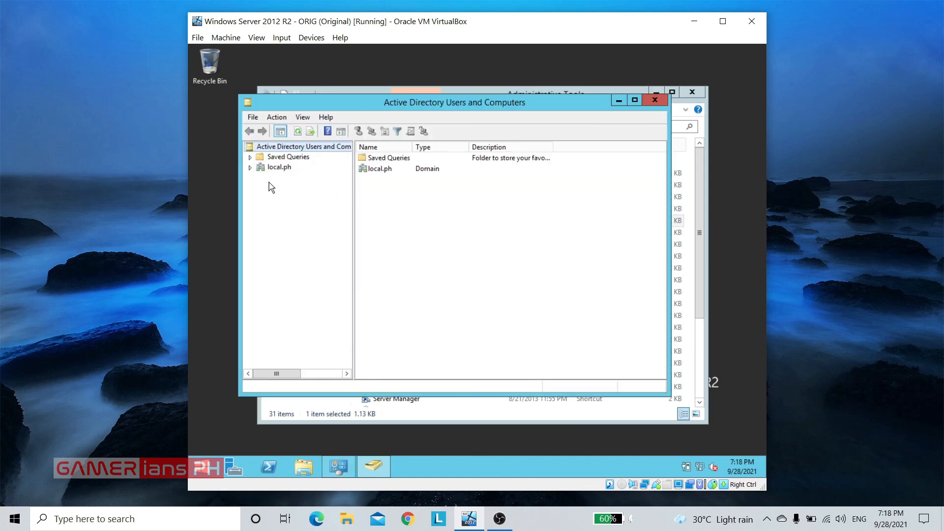
pyautogui.click(250, 168)
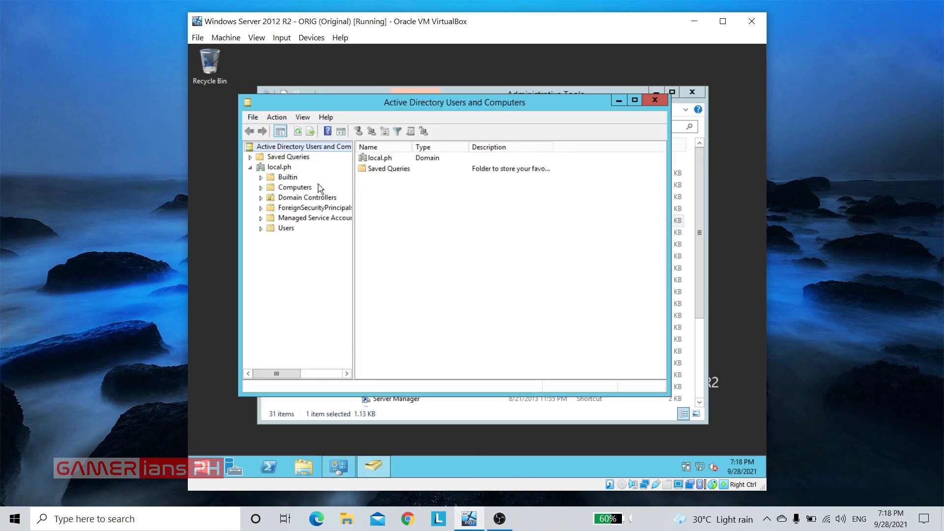
pyautogui.click(262, 230)
pyautogui.click(287, 228)
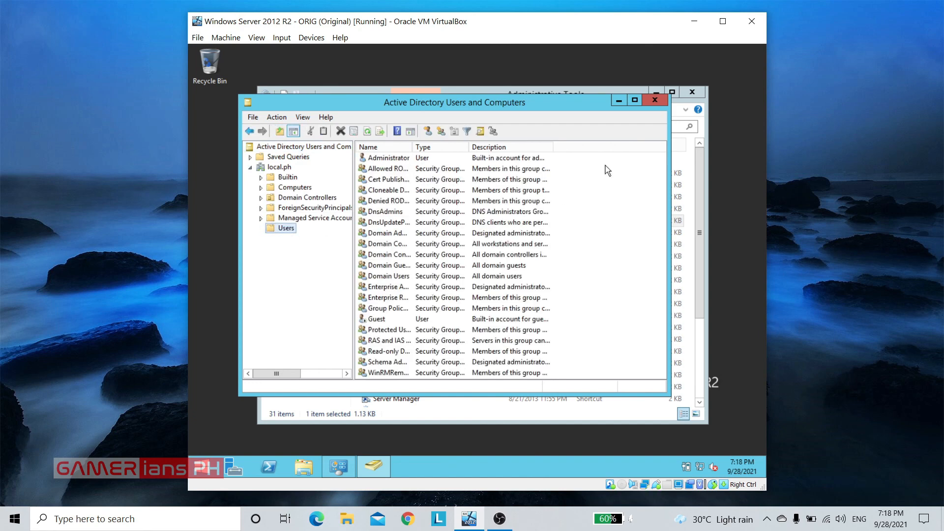
pyautogui.click(655, 99)
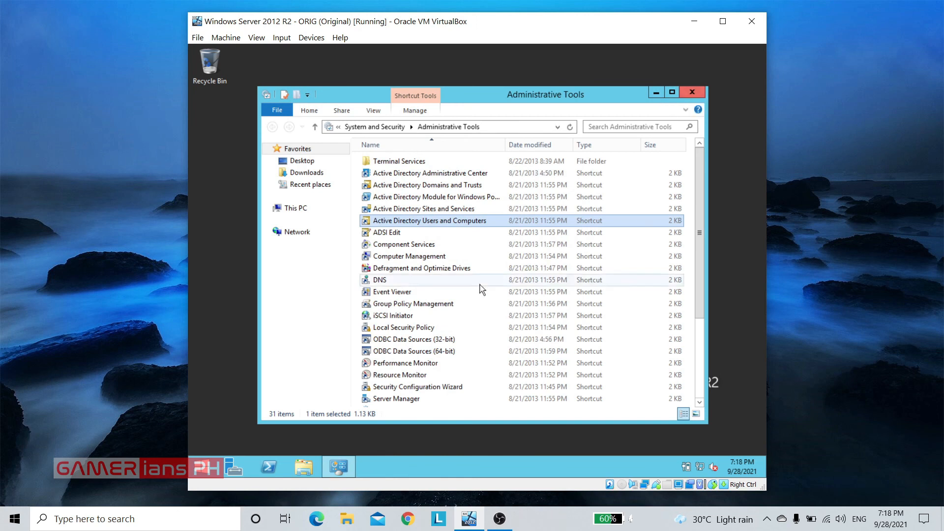
# Open Group Policy Management and expand the local.ph forest down to the local.ph domain to view its status and contents.
pyautogui.click(462, 304)
pyautogui.doubleClick(469, 308)
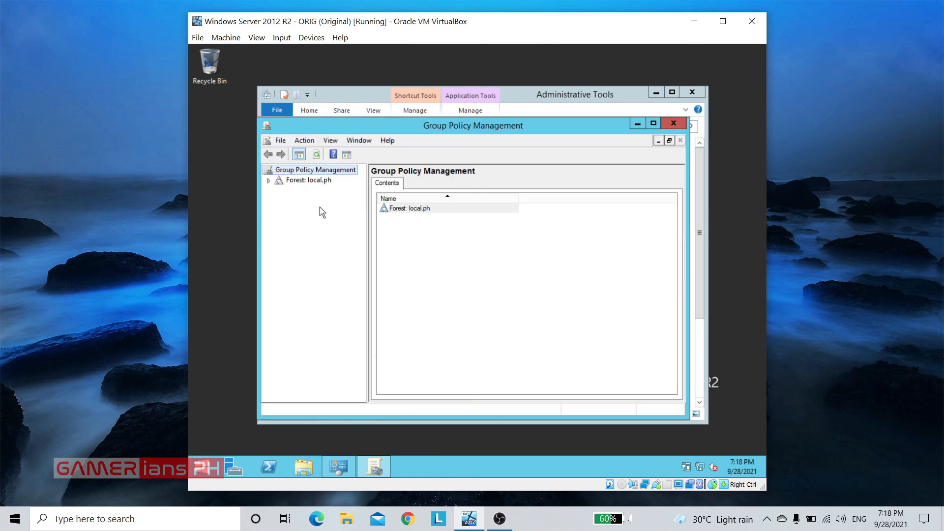
pyautogui.click(269, 181)
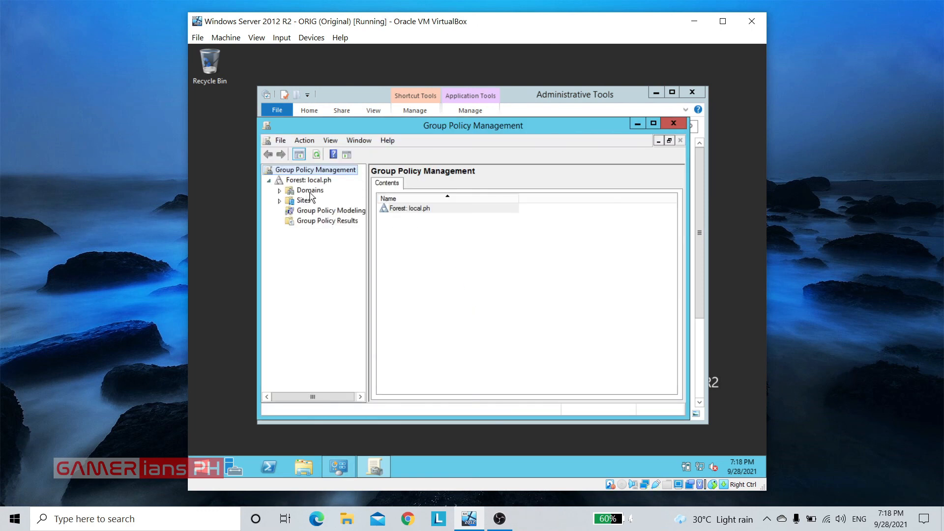
pyautogui.click(310, 191)
pyautogui.click(279, 191)
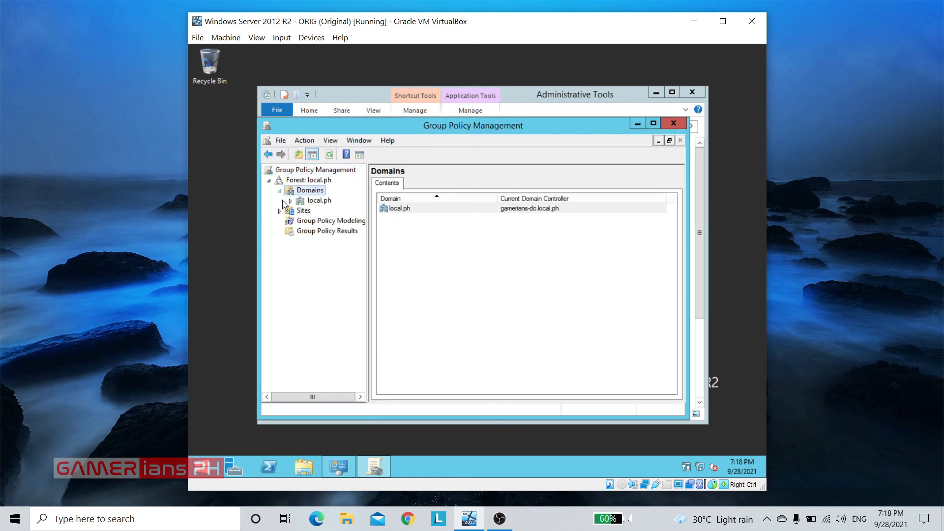
pyautogui.click(319, 201)
pyautogui.click(290, 201)
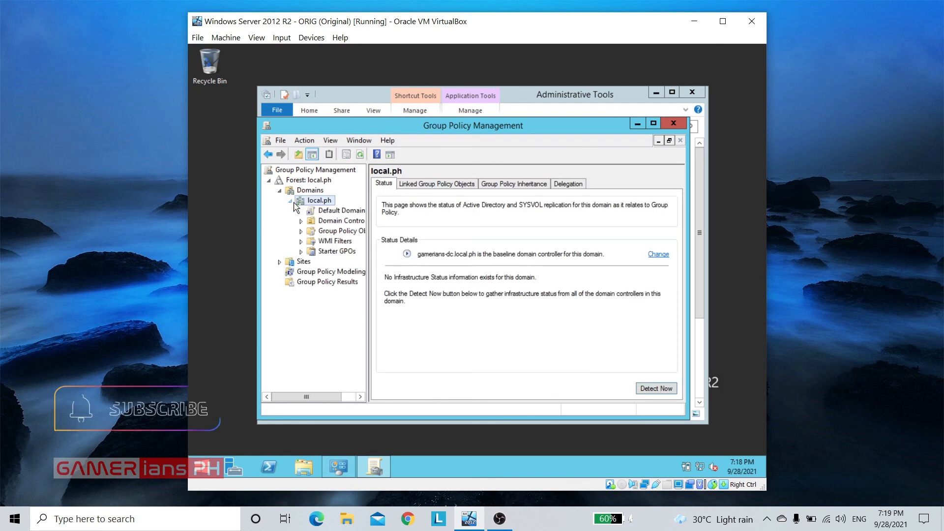
# Inspect the Domain Controllers policy links and the Default Domain Policy scope, then close Group Policy Management and Administrative Tools.
pyautogui.click(336, 221)
pyautogui.click(337, 212)
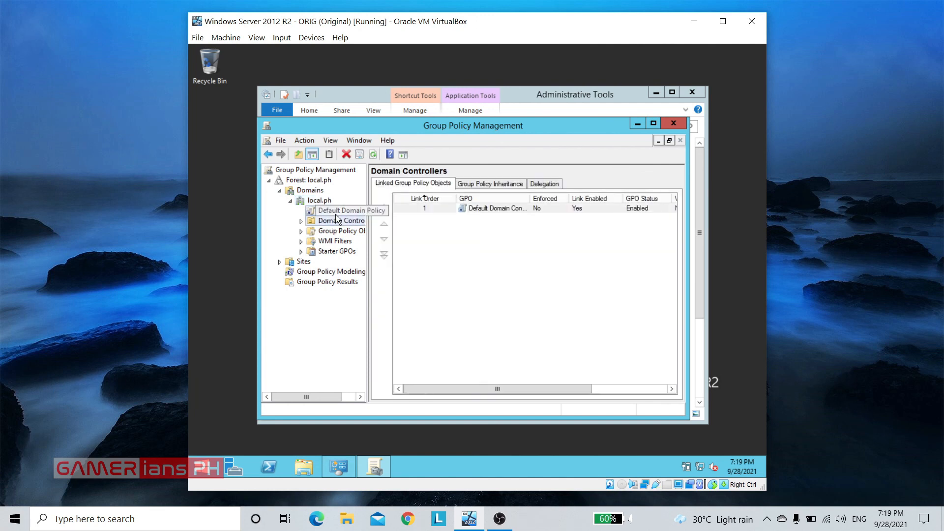
pyautogui.click(554, 295)
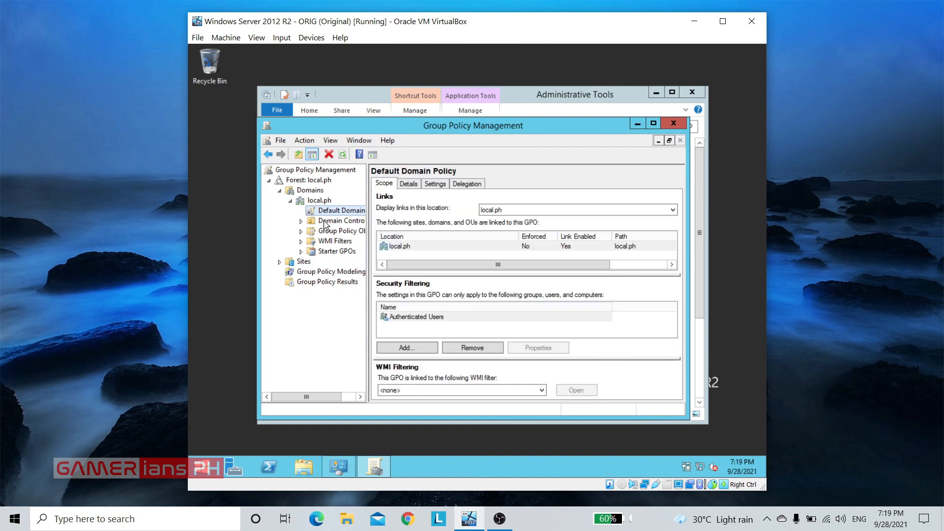
pyautogui.click(674, 124)
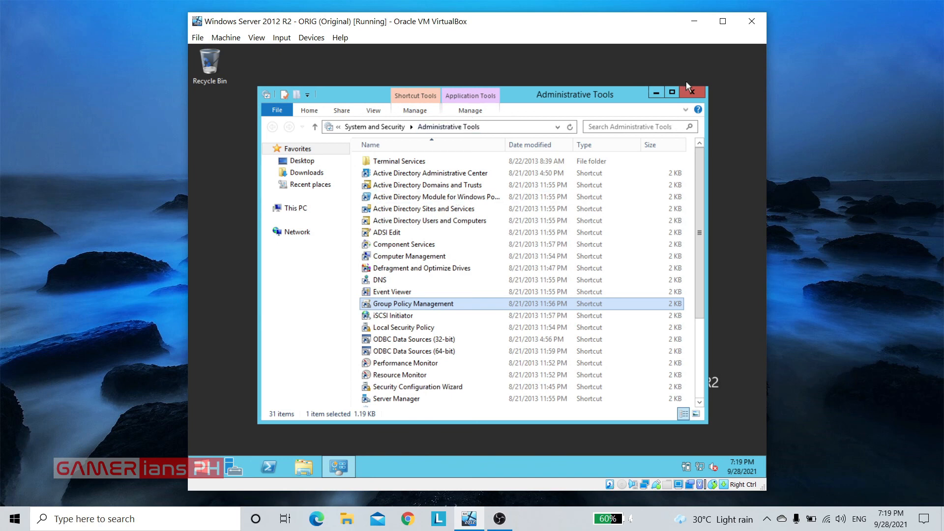
pyautogui.click(692, 92)
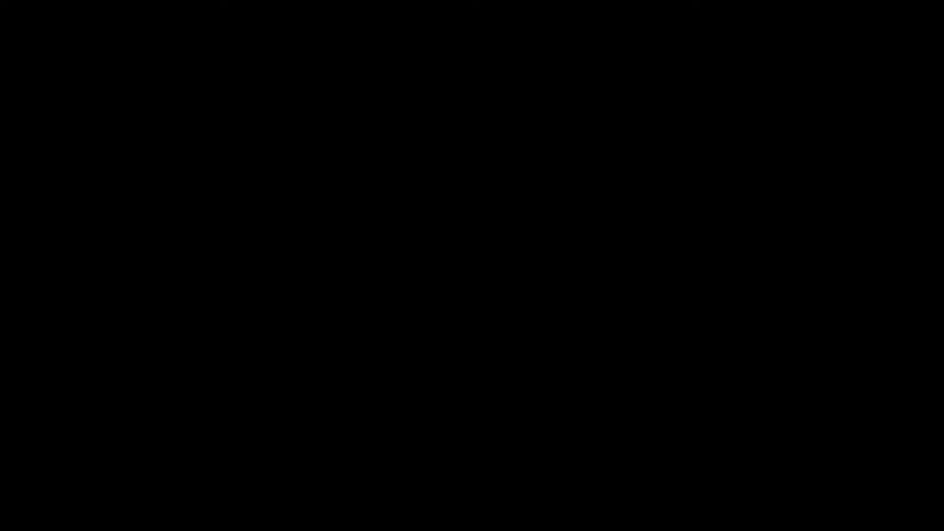